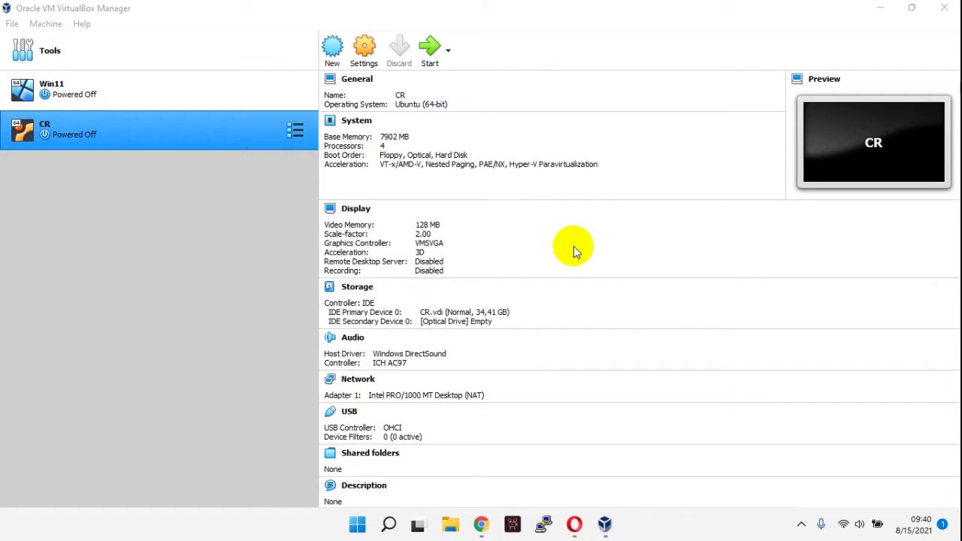
# Start the CR virtual machine in Scale mode to check whether it boots, and power it off.
pyautogui.click(430, 53)
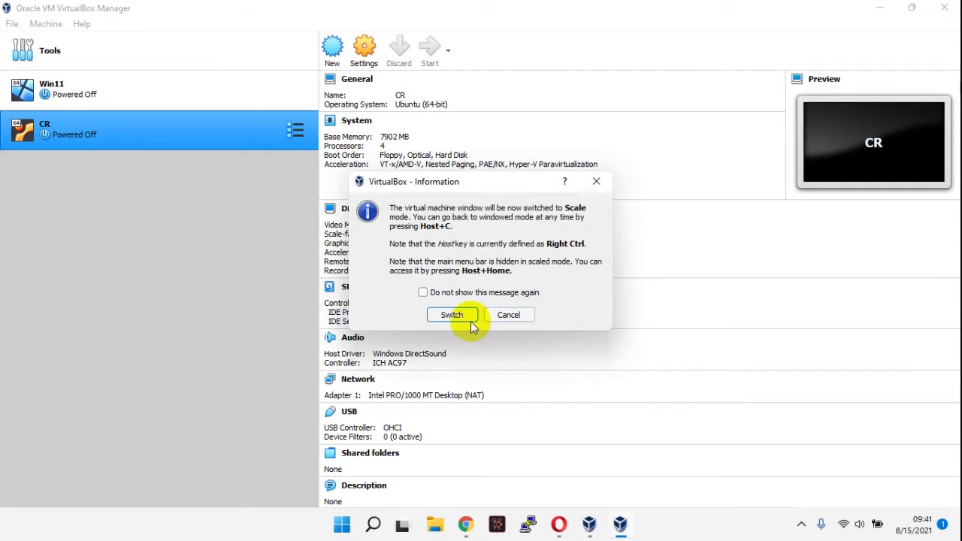
pyautogui.click(449, 316)
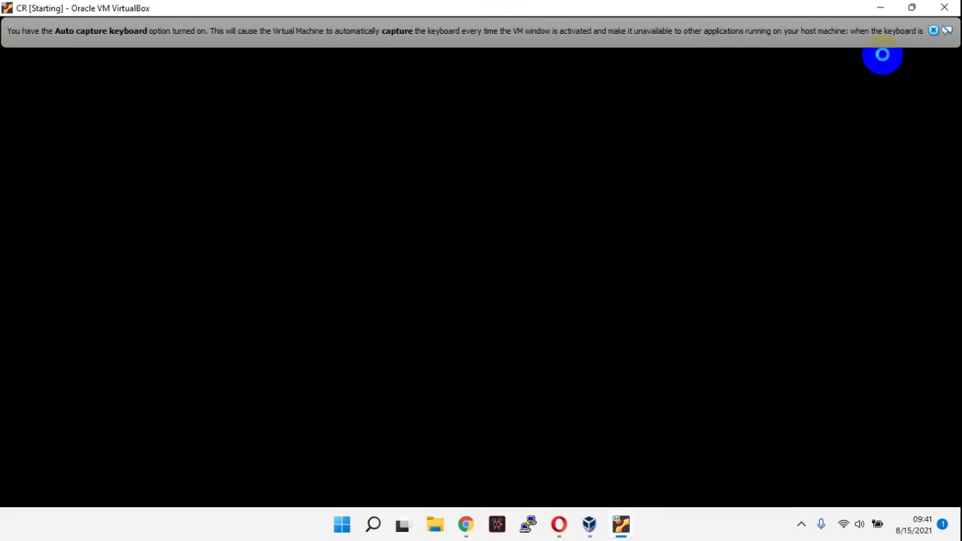
pyautogui.click(933, 31)
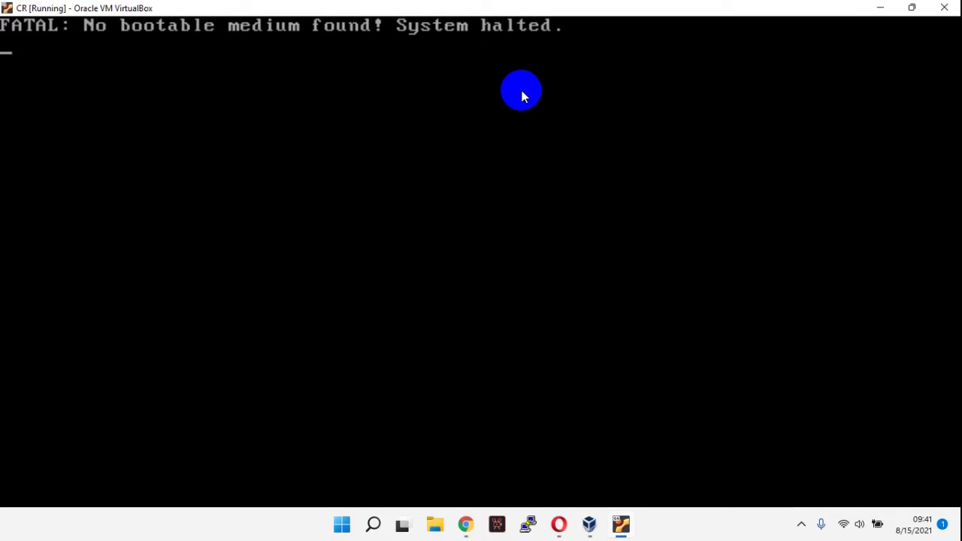
pyautogui.click(945, 9)
pyautogui.click(442, 295)
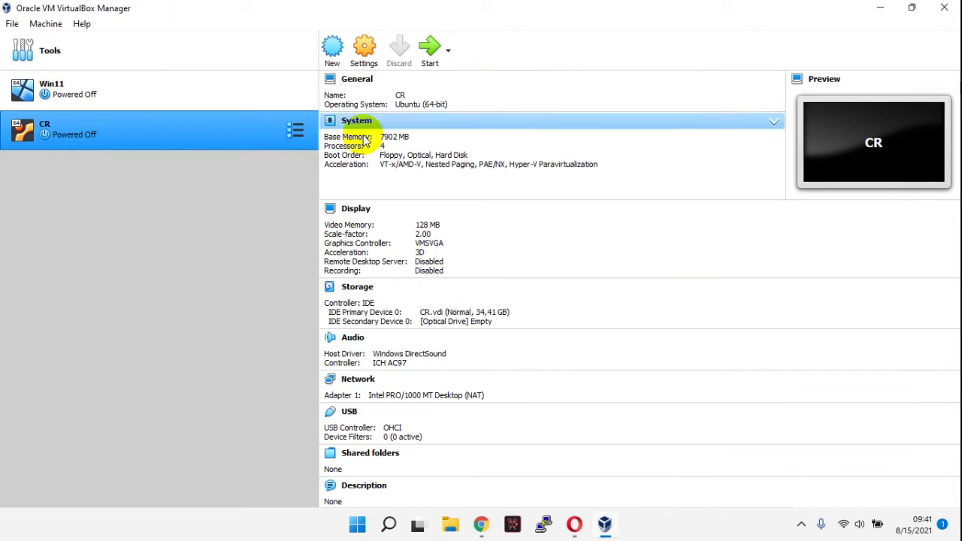
# Enable EFI (special OSes only) in the CR virtual machine's motherboard settings and save the change.
pyautogui.click(372, 67)
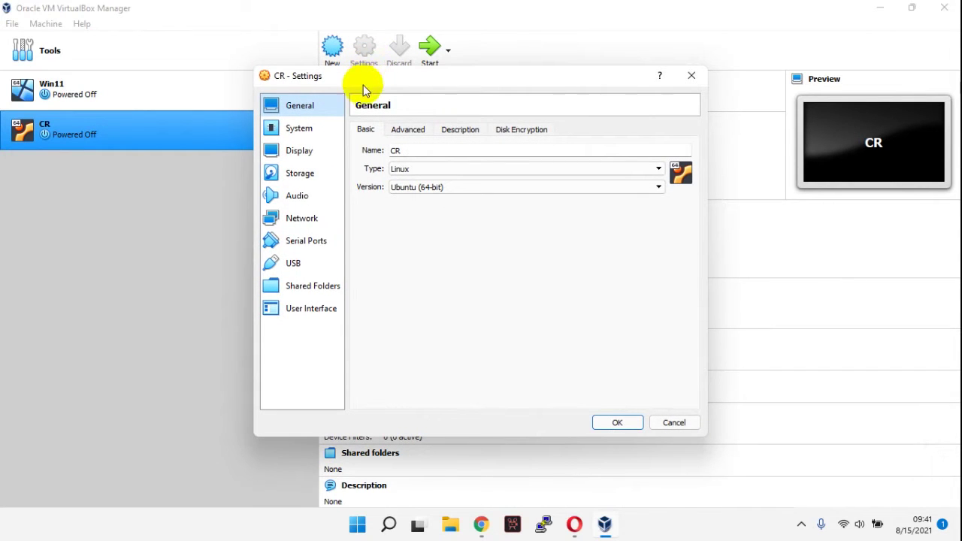
pyautogui.click(317, 130)
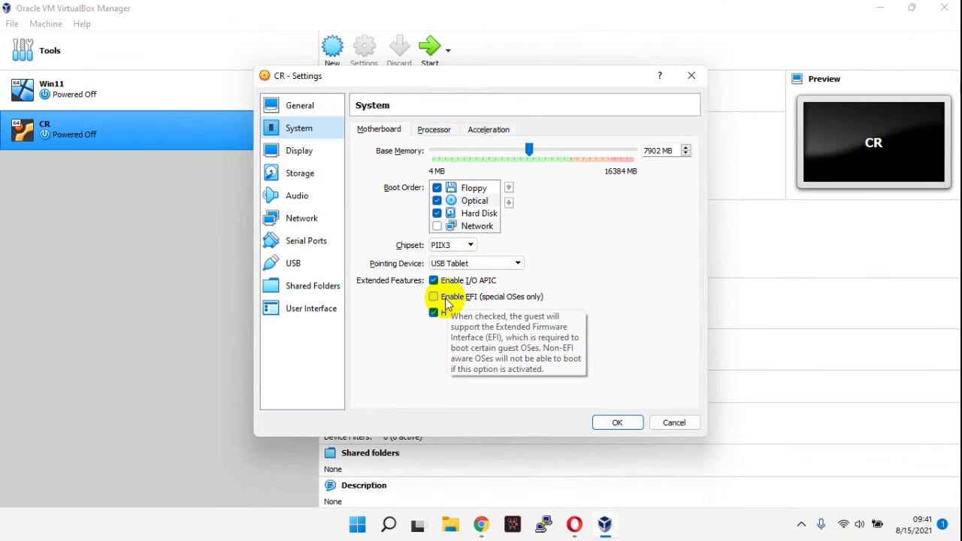
pyautogui.click(445, 298)
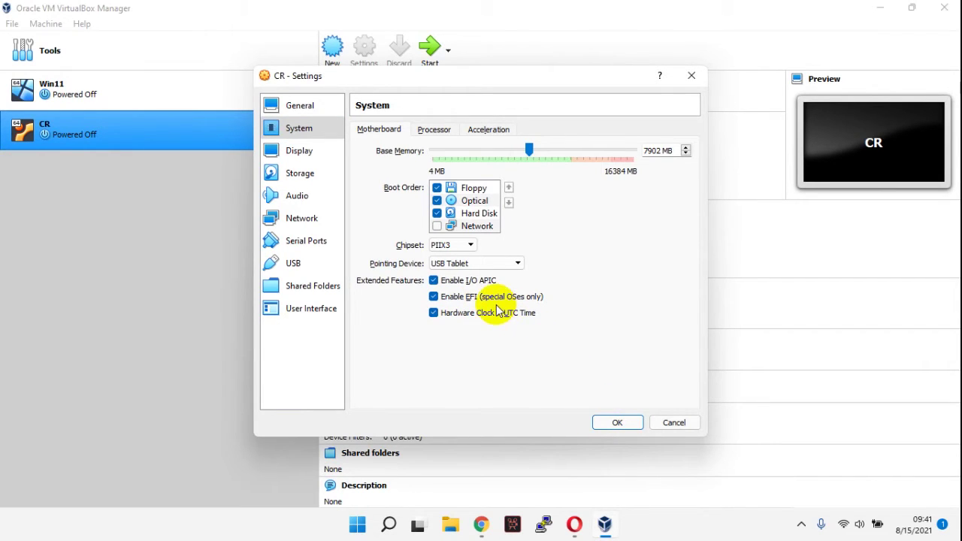
pyautogui.click(617, 423)
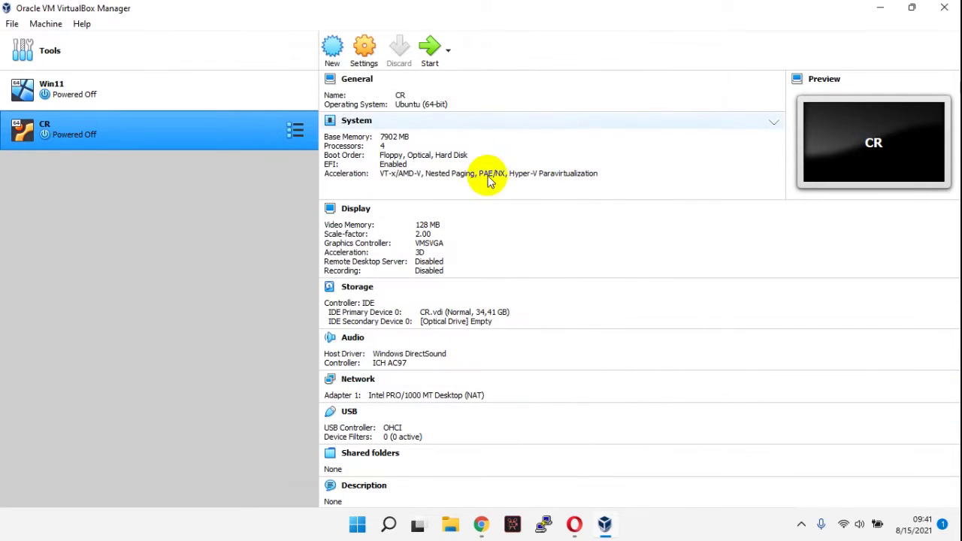
# Test booting the CR virtual machine in Scale mode with EFI enabled, and power it off.
pyautogui.click(429, 51)
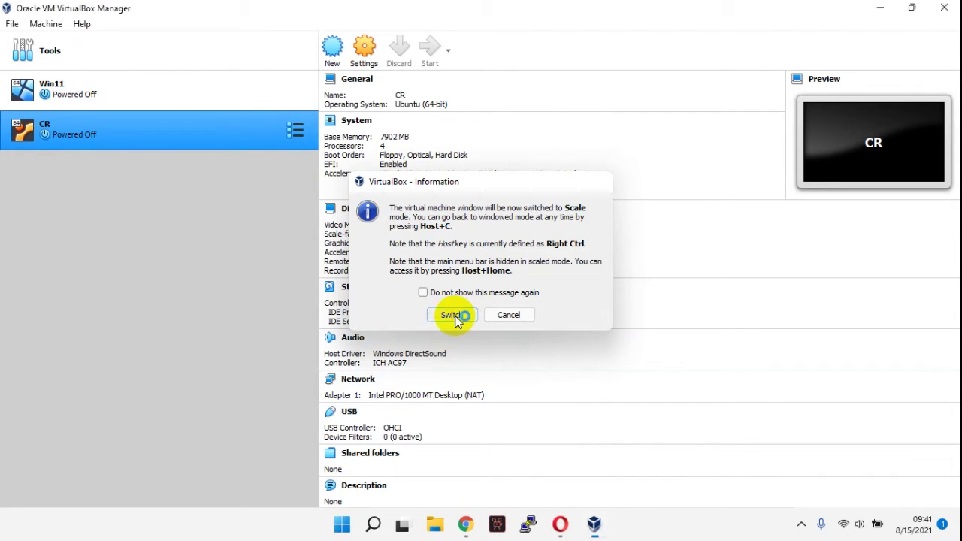
pyautogui.click(452, 315)
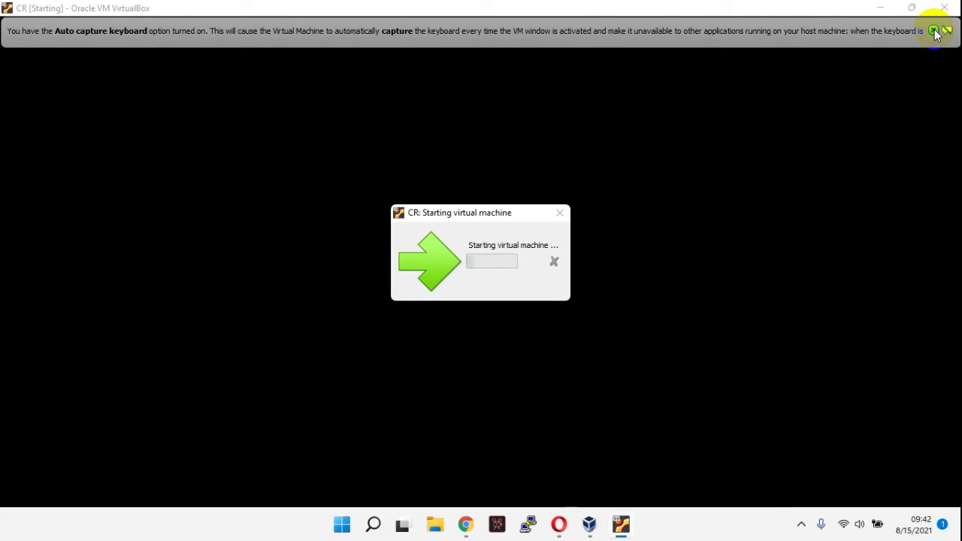
pyautogui.click(934, 31)
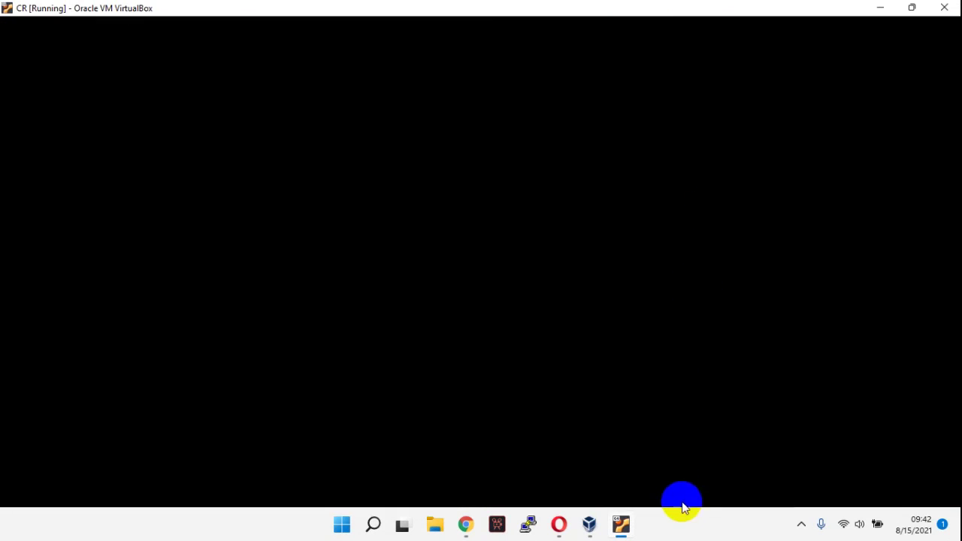
pyautogui.click(684, 522)
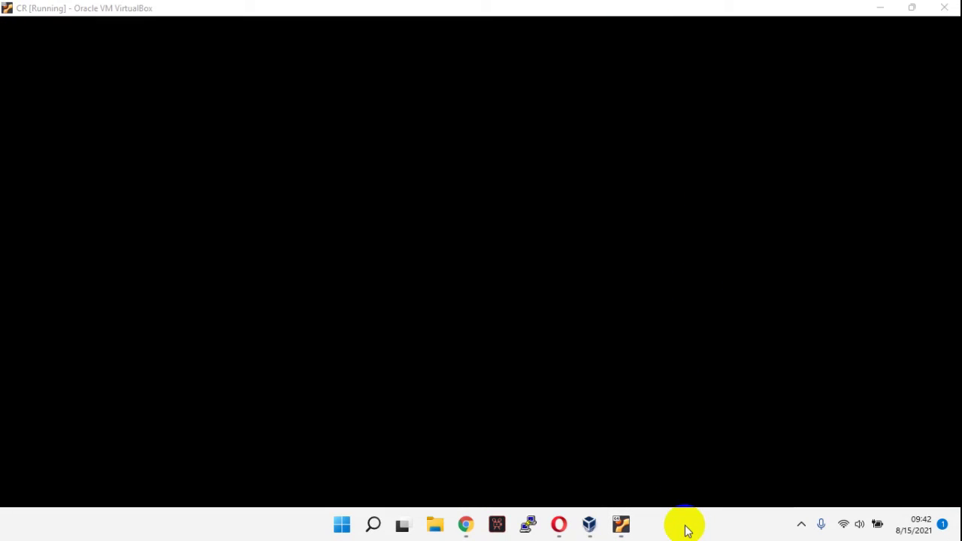
pyautogui.click(612, 446)
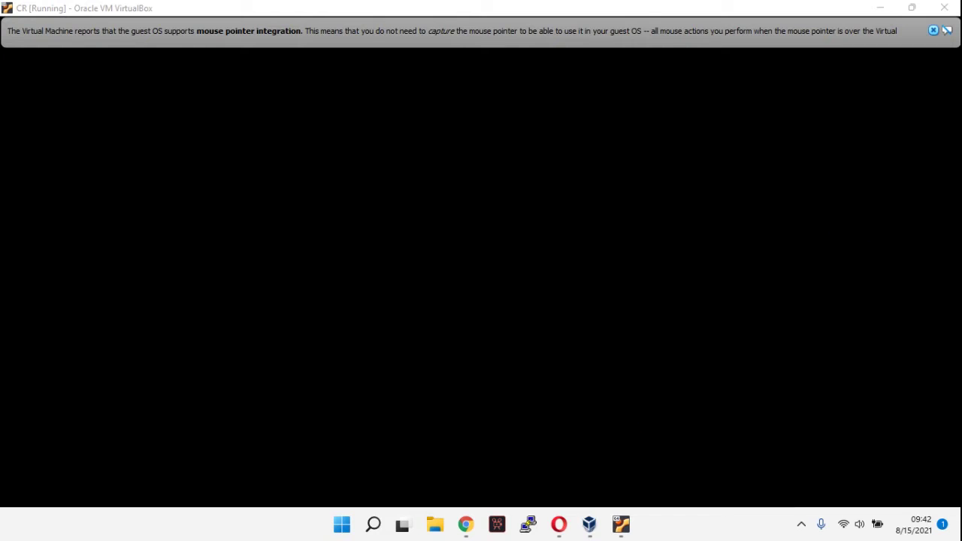
pyautogui.click(944, 8)
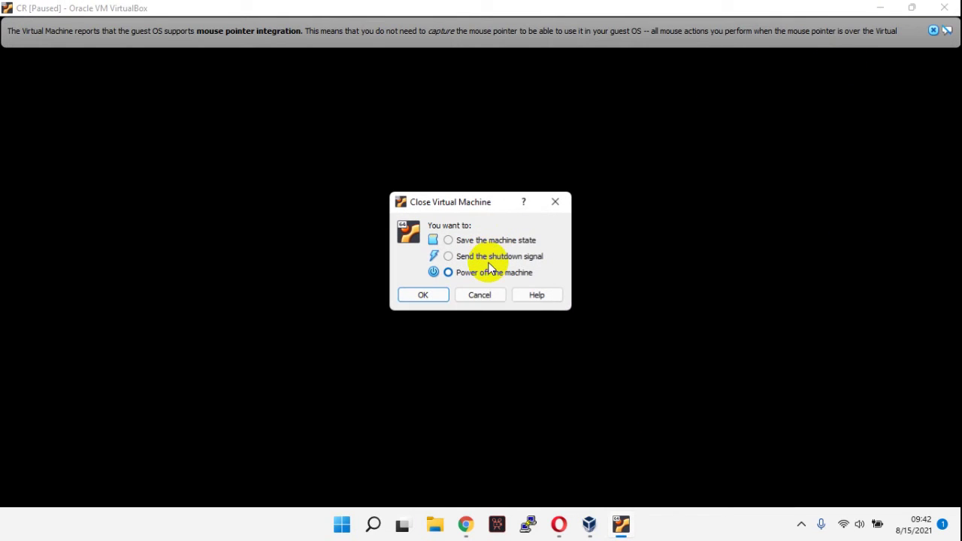
pyautogui.click(431, 293)
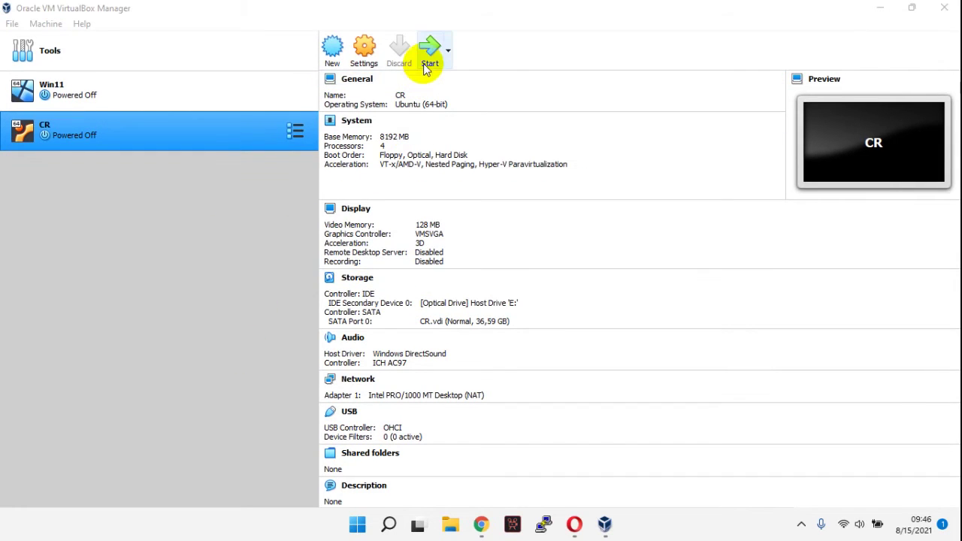
# Boot the CR virtual machine with host drive E: as its optical drive, read the boot message, and power it off.
pyautogui.click(429, 61)
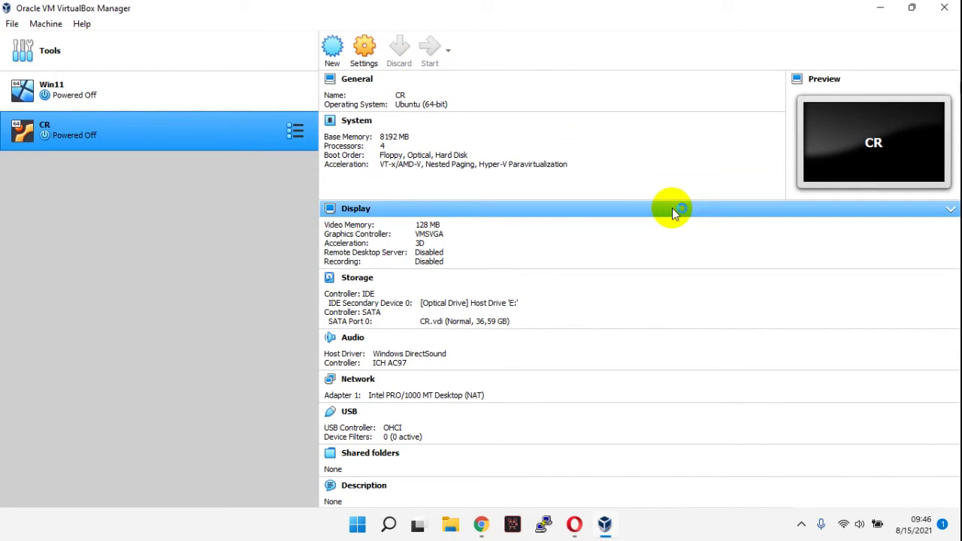
pyautogui.click(465, 313)
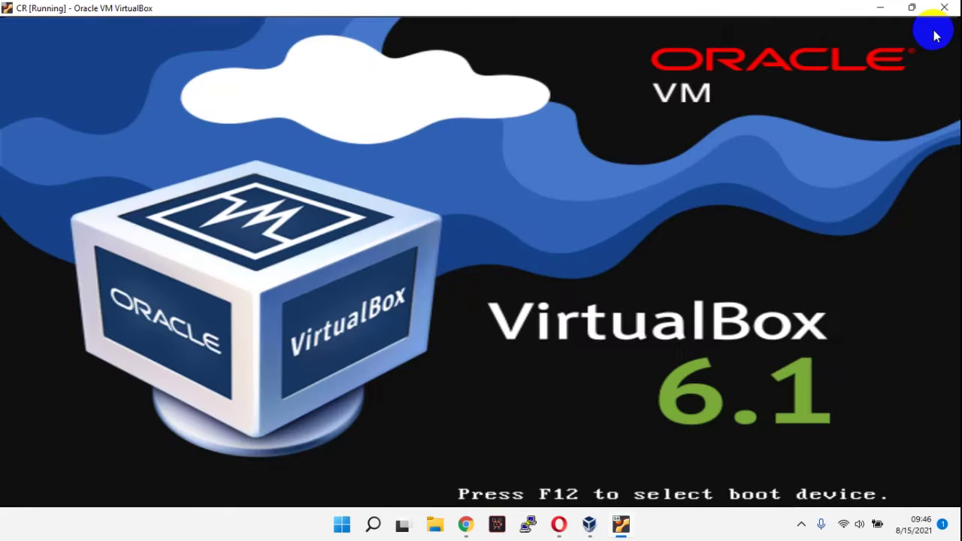
pyautogui.click(934, 33)
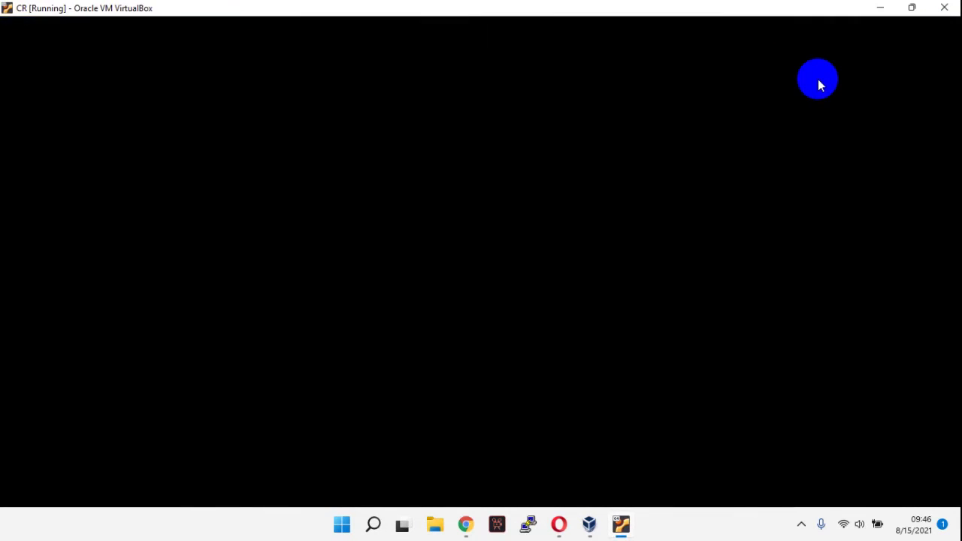
pyautogui.click(399, 32)
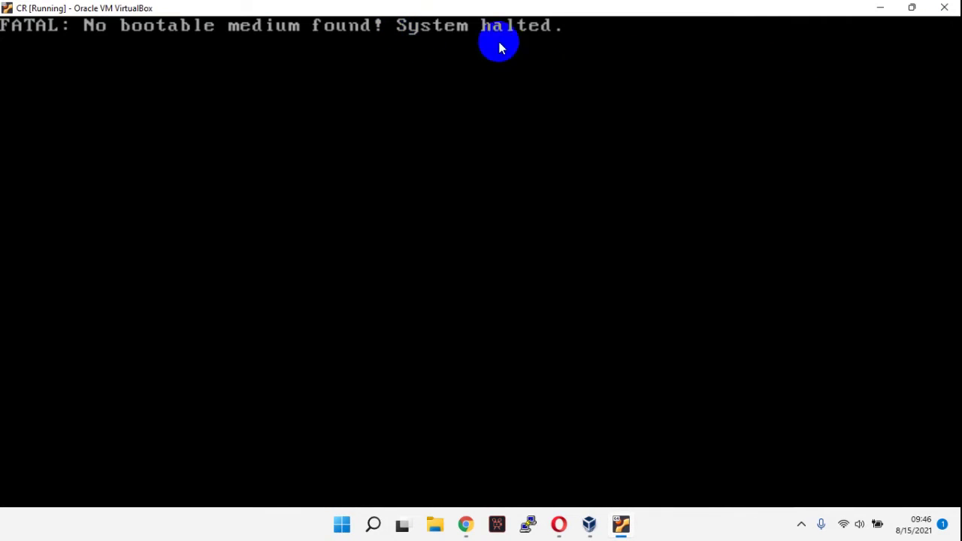
pyautogui.click(567, 34)
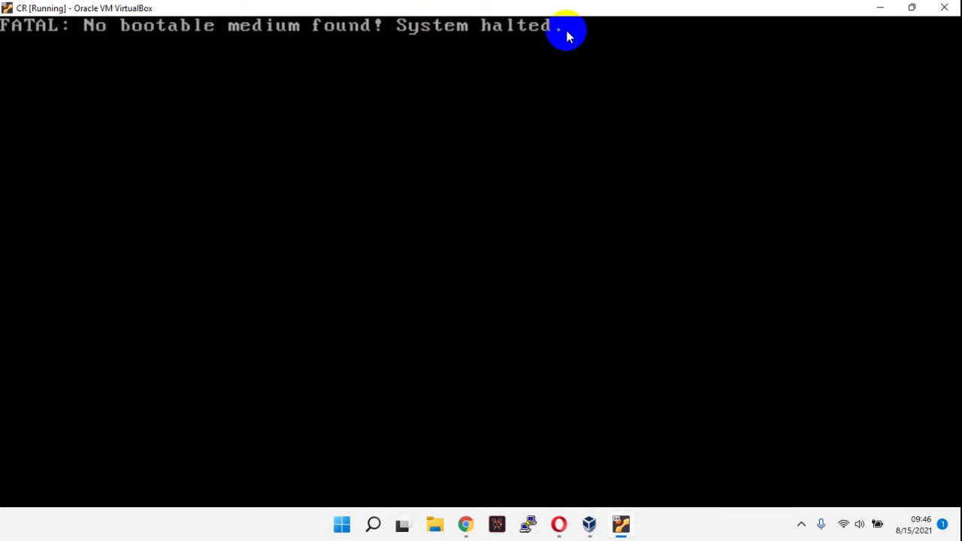
pyautogui.click(567, 36)
pyautogui.click(943, 7)
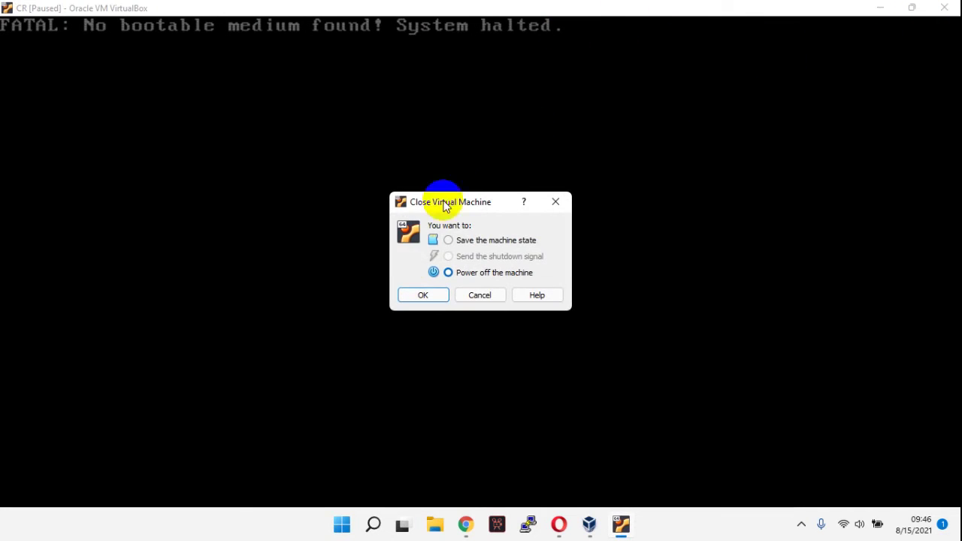
pyautogui.click(423, 292)
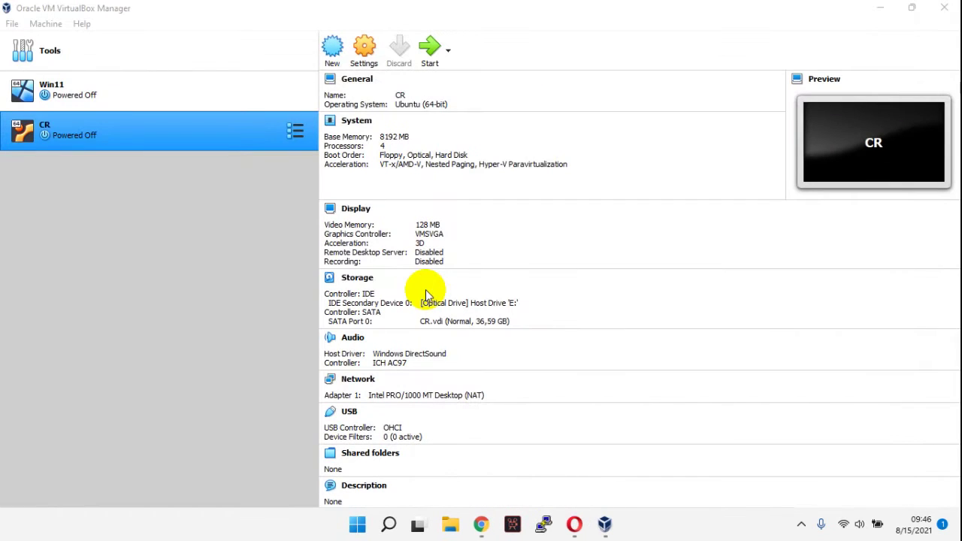
# Replace host drive E: on the CR machine's IDE controller with the LinuxChromeOS.iso disk file and save the storage settings.
pyautogui.click(366, 52)
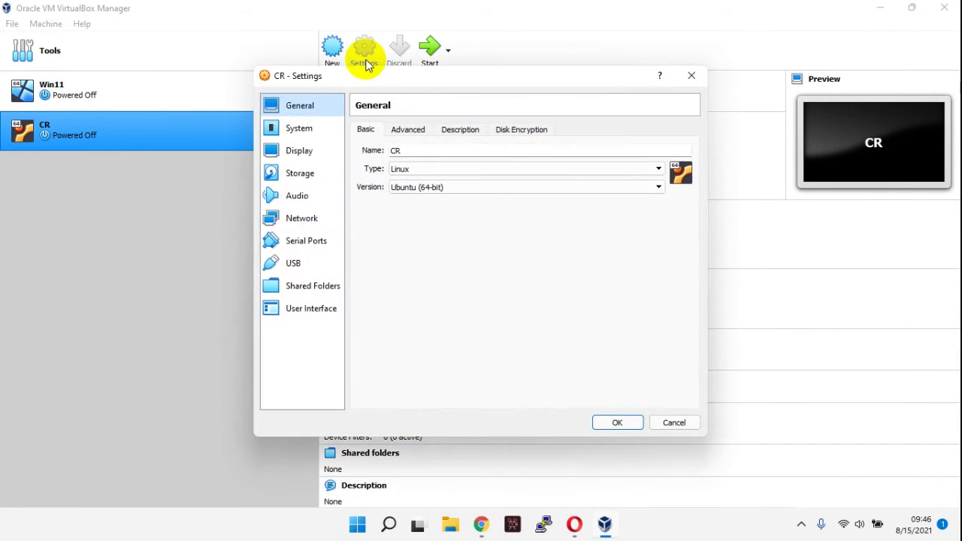
pyautogui.click(325, 175)
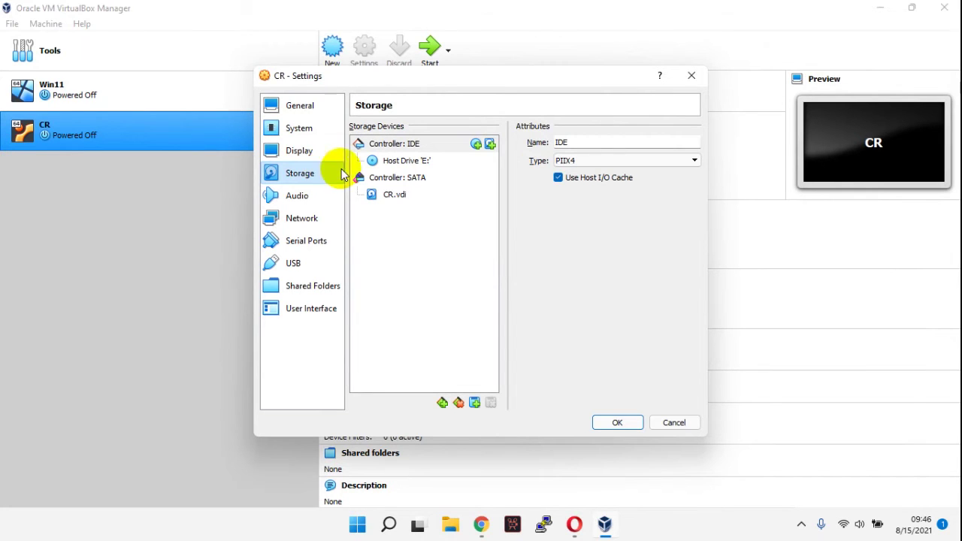
pyautogui.click(425, 162)
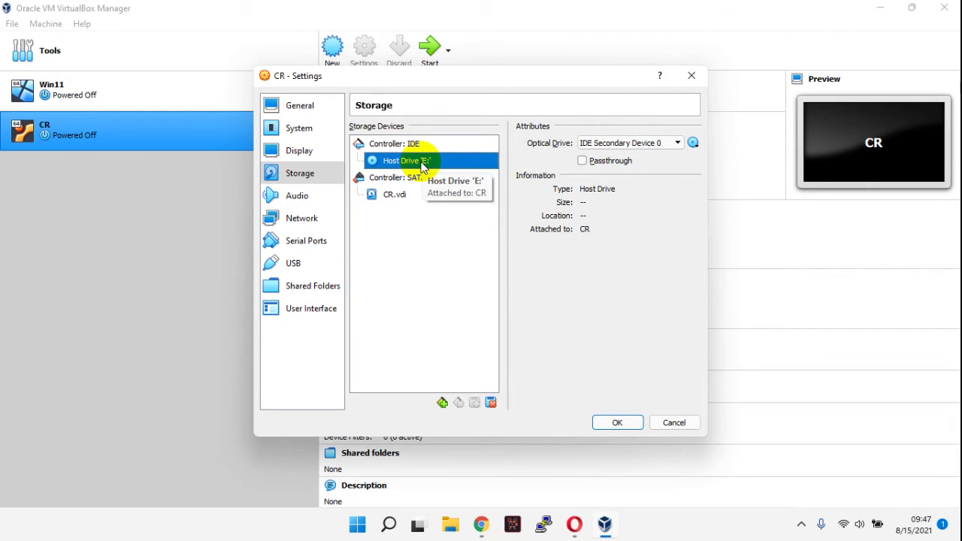
pyautogui.click(693, 146)
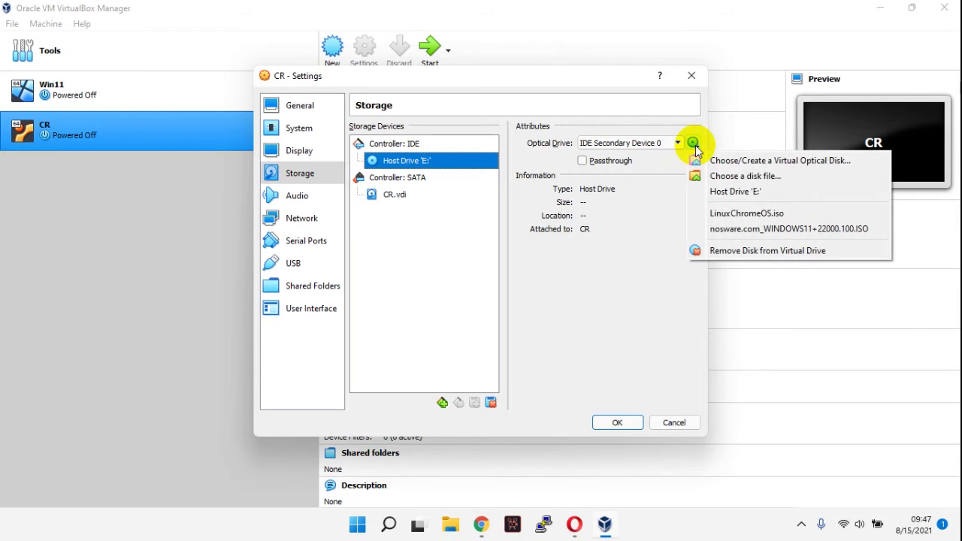
pyautogui.click(764, 179)
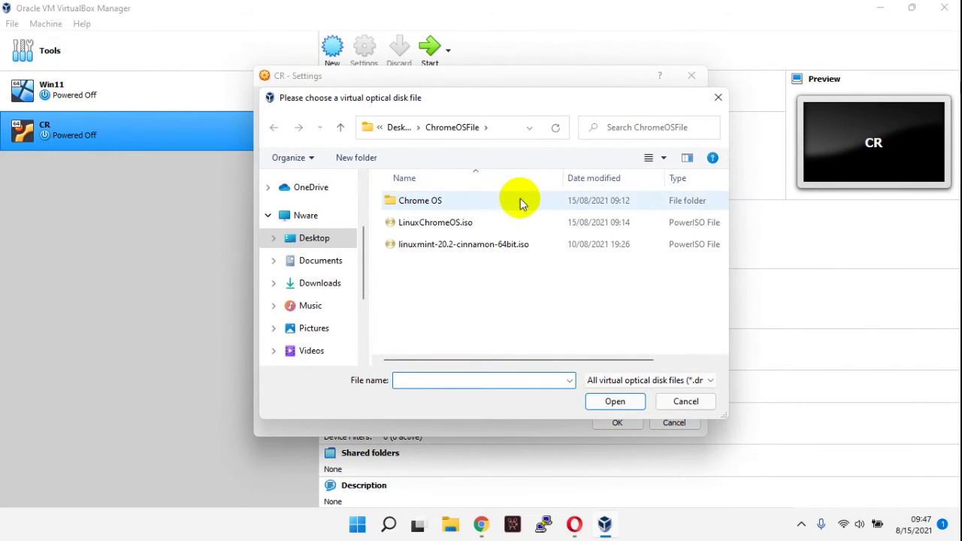
pyautogui.moveTo(481, 123); pyautogui.dragTo(642, 200)
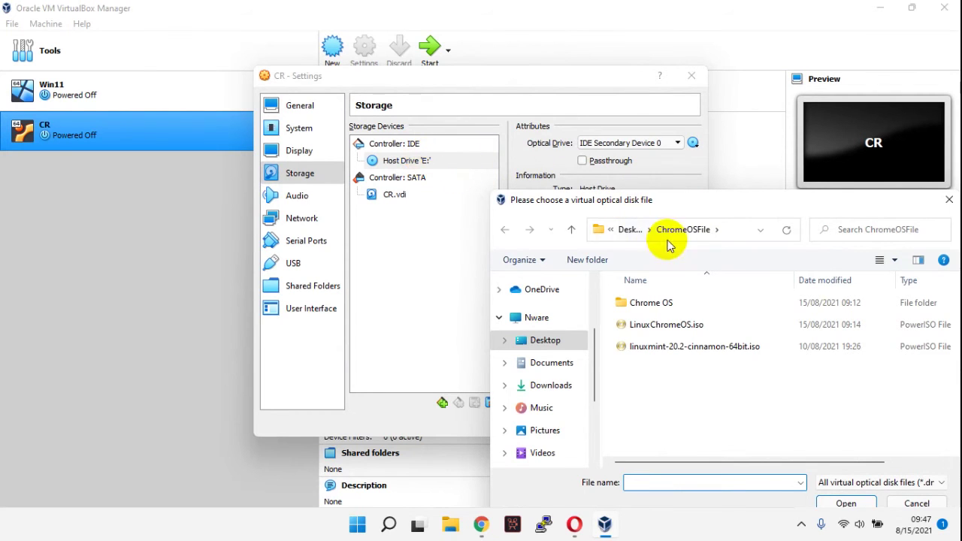
pyautogui.click(701, 323)
pyautogui.moveTo(712, 202); pyautogui.dragTo(610, 111)
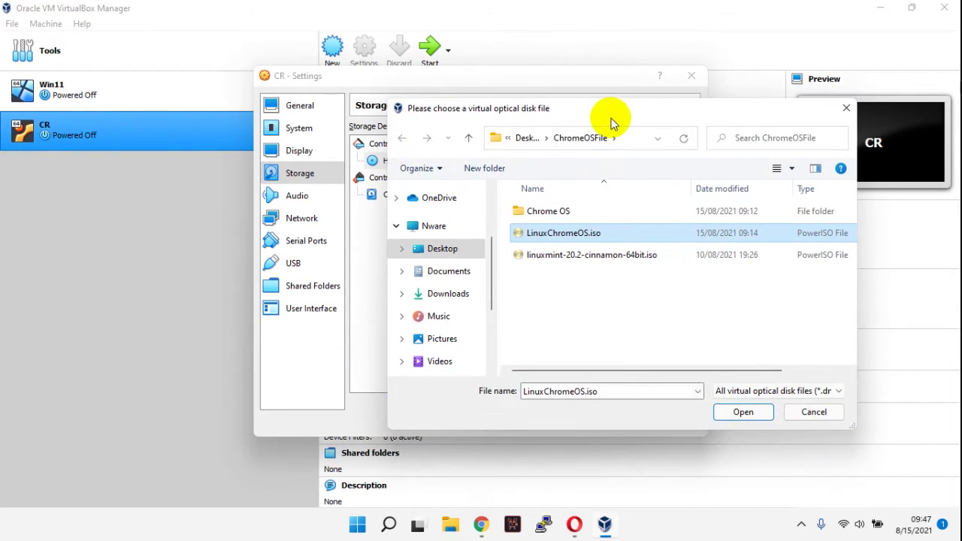
pyautogui.click(732, 412)
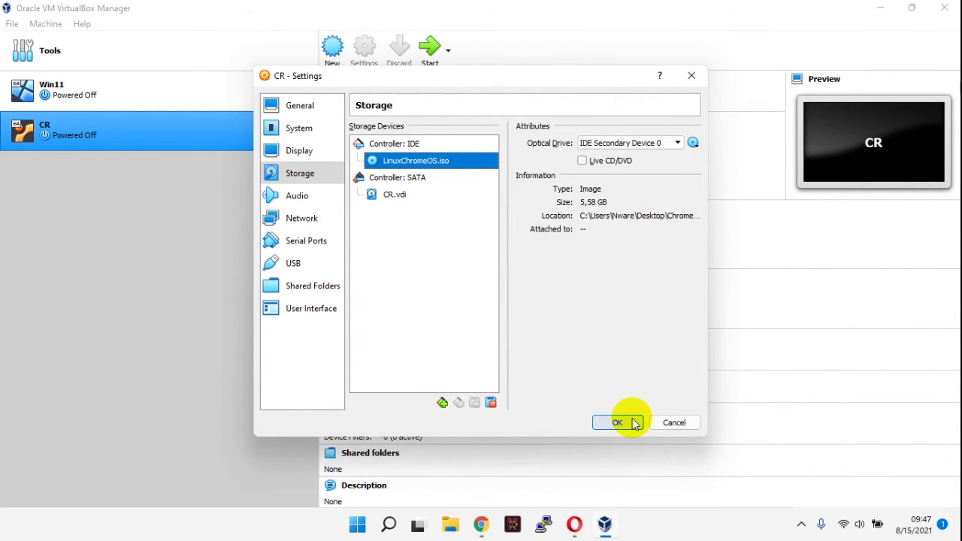
pyautogui.click(617, 423)
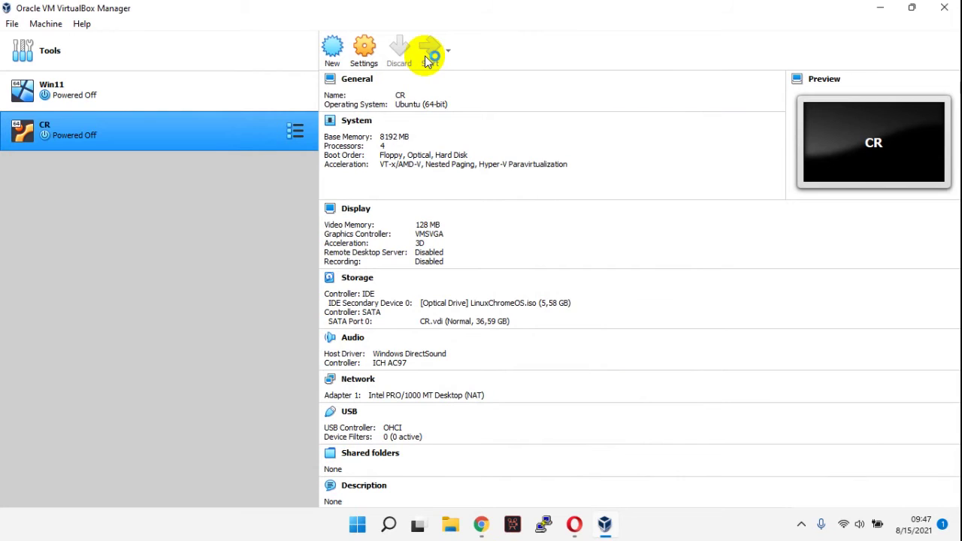
# Boot the CR virtual machine from the attached LinuxChromeOS.iso in Scale mode and dismiss the keyboard capture notice.
pyautogui.click(428, 53)
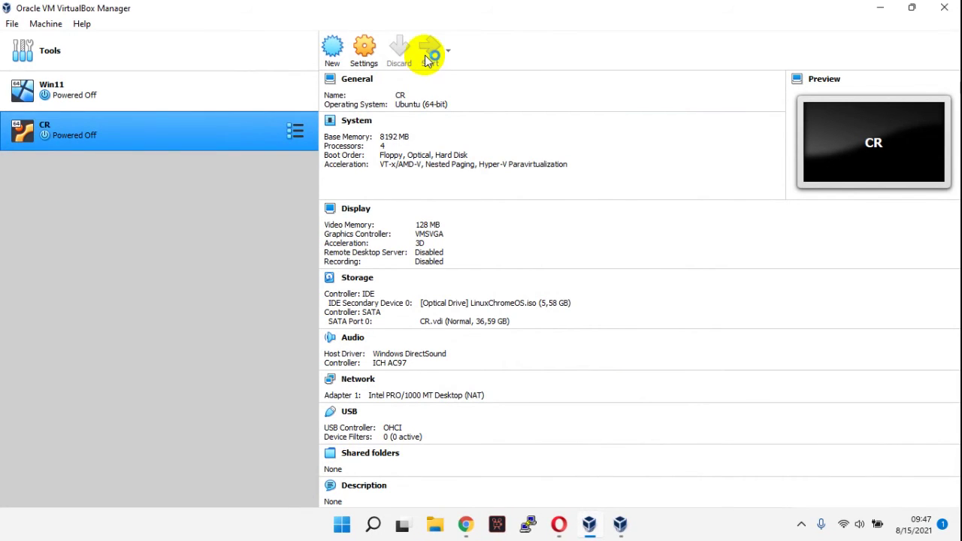
pyautogui.click(618, 524)
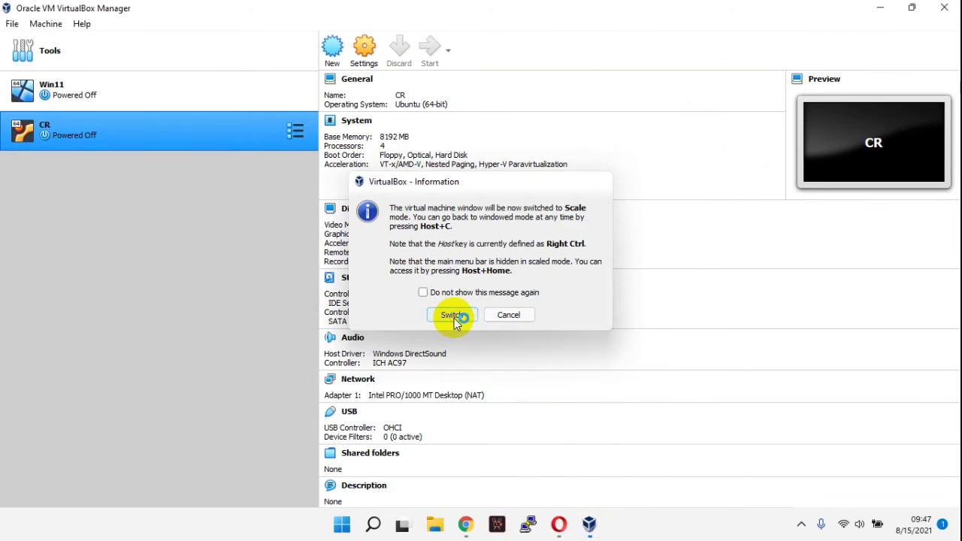
pyautogui.click(452, 316)
pyautogui.click(933, 31)
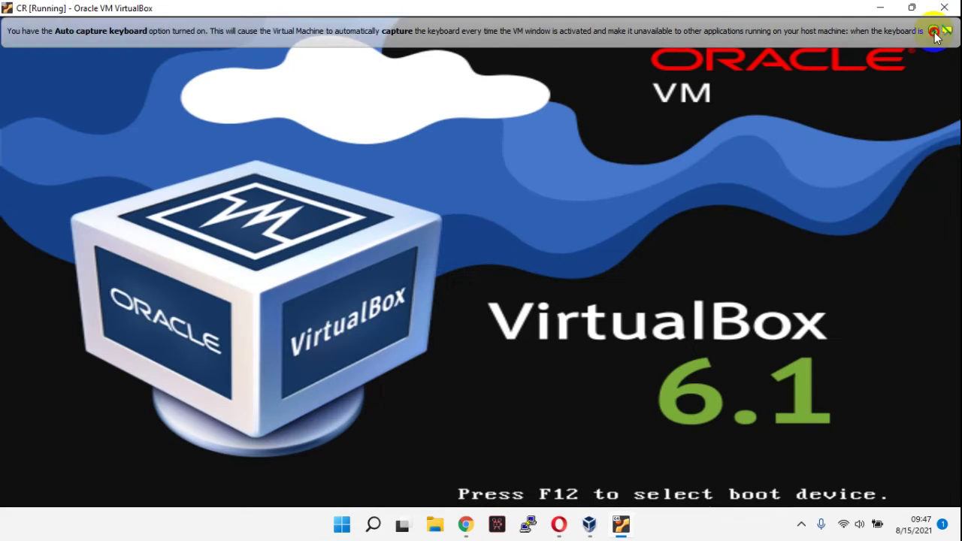
pyautogui.click(934, 31)
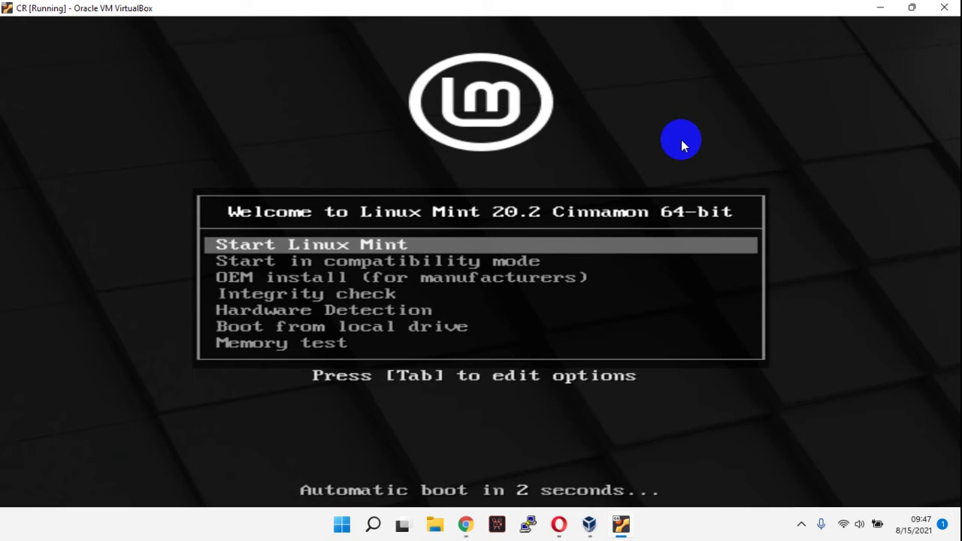
# Close the running CR virtual machine by powering it off.
pyautogui.click(943, 7)
pyautogui.click(439, 295)
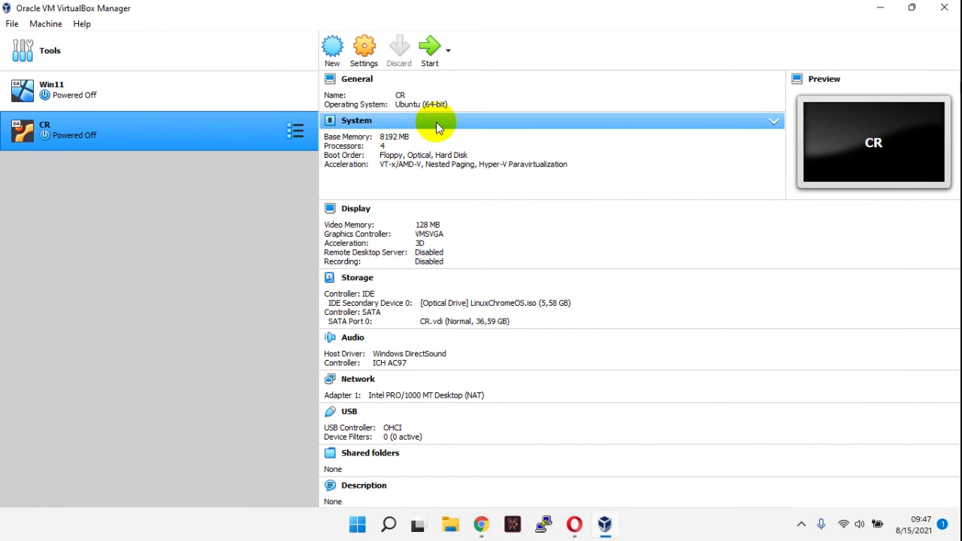
# Disable Floppy in the CR machine's boot order and move Optical to first place.
pyautogui.click(365, 66)
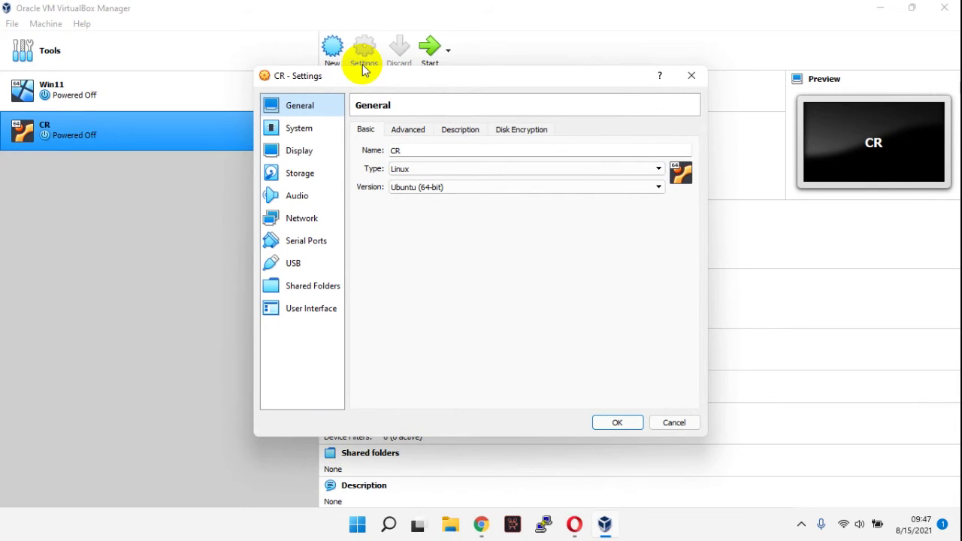
pyautogui.click(330, 131)
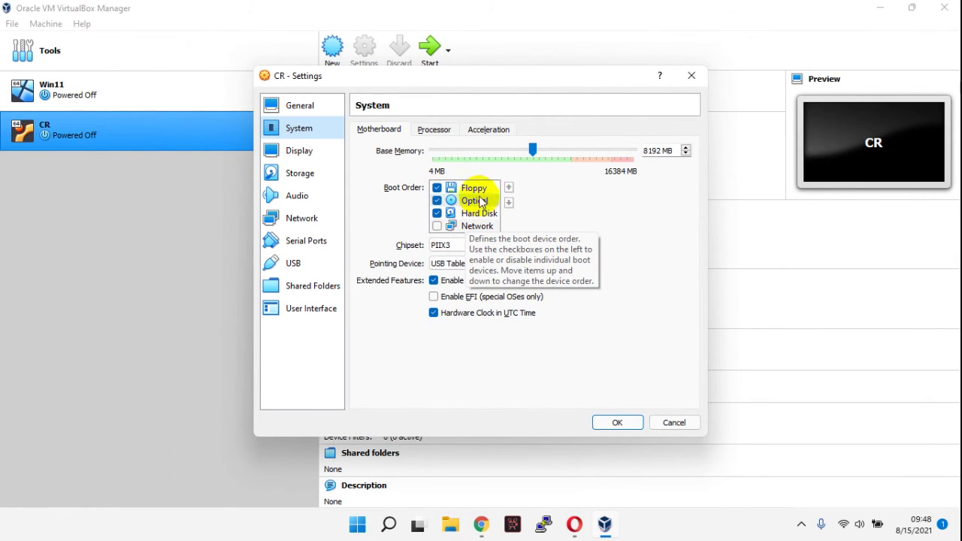
pyautogui.click(437, 189)
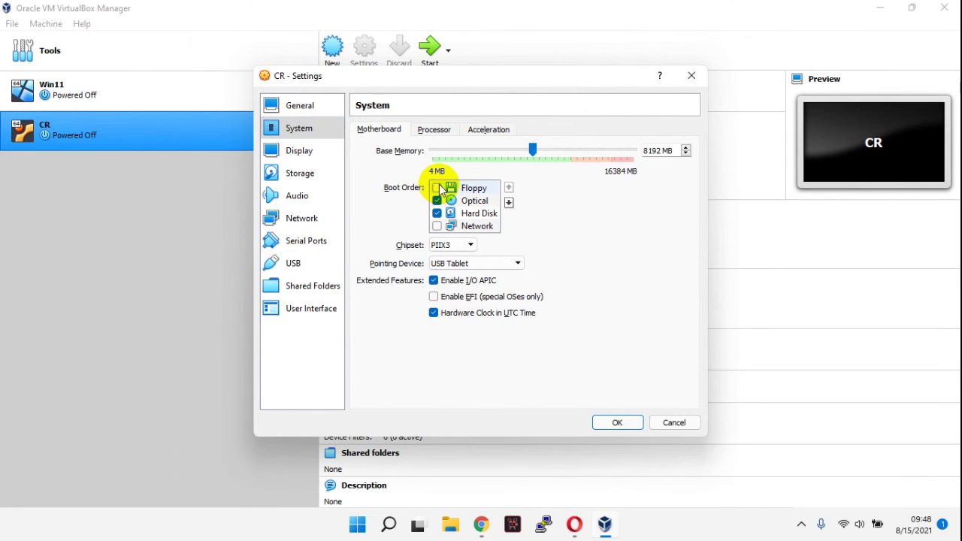
pyautogui.click(479, 201)
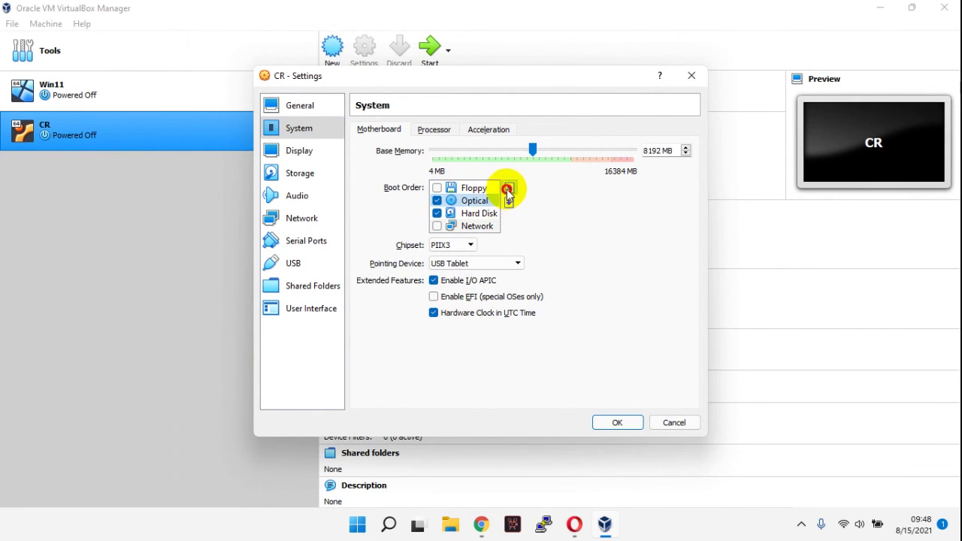
pyautogui.click(508, 190)
# Move Hard Disk above Optical to first place in the CR machine's boot order and save the settings.
pyautogui.click(487, 213)
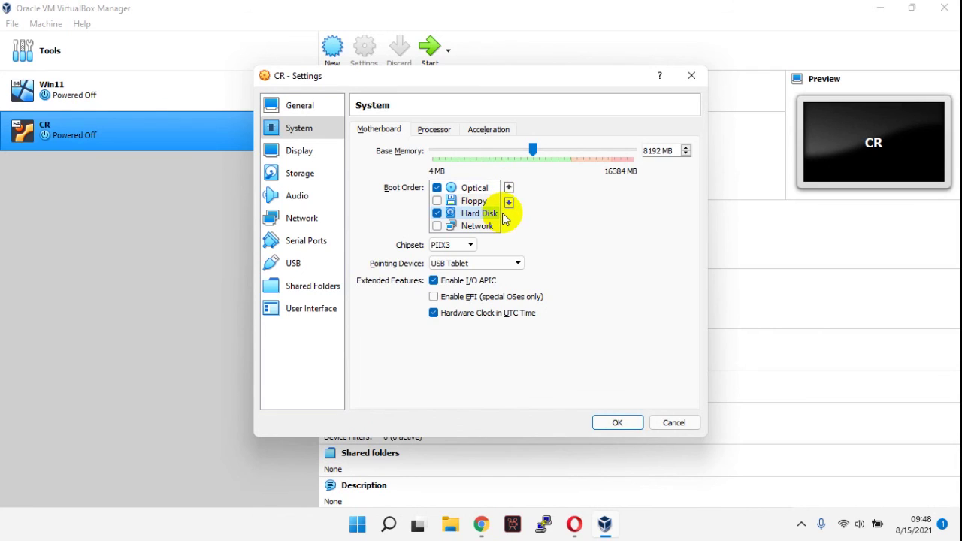
pyautogui.click(508, 187)
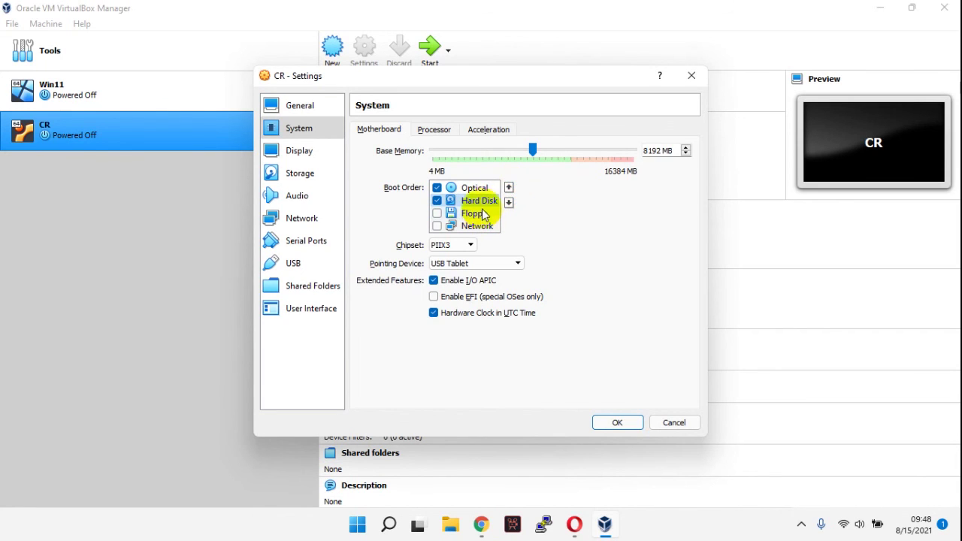
pyautogui.click(508, 188)
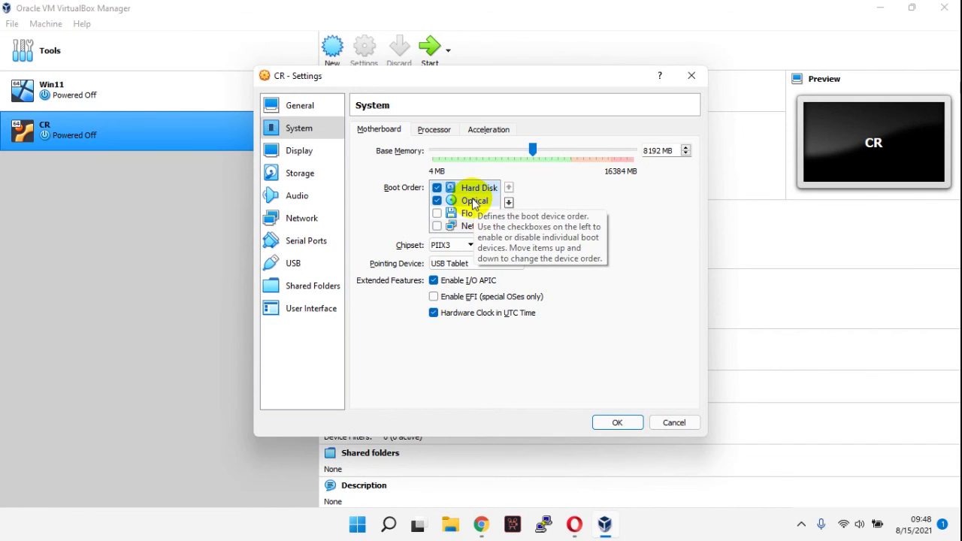
pyautogui.click(622, 421)
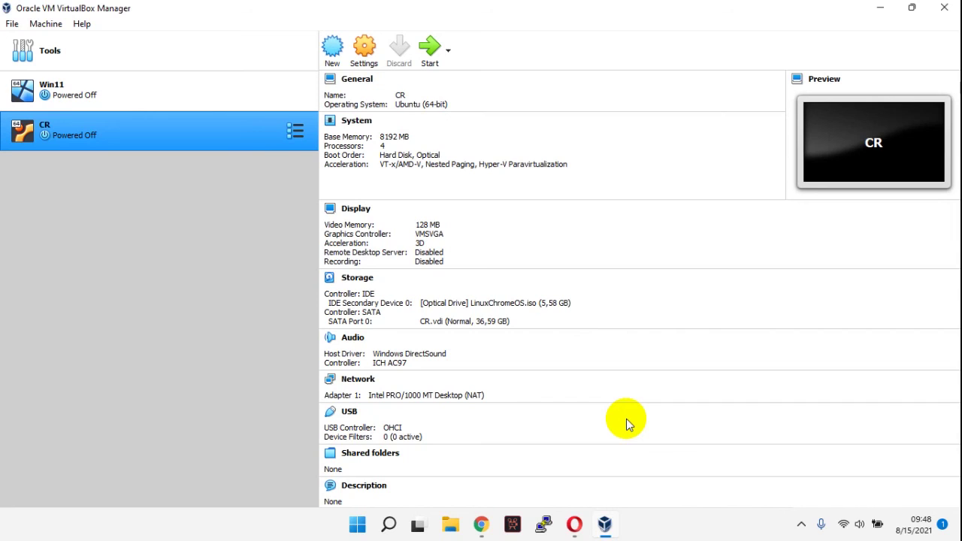
pyautogui.write('0')
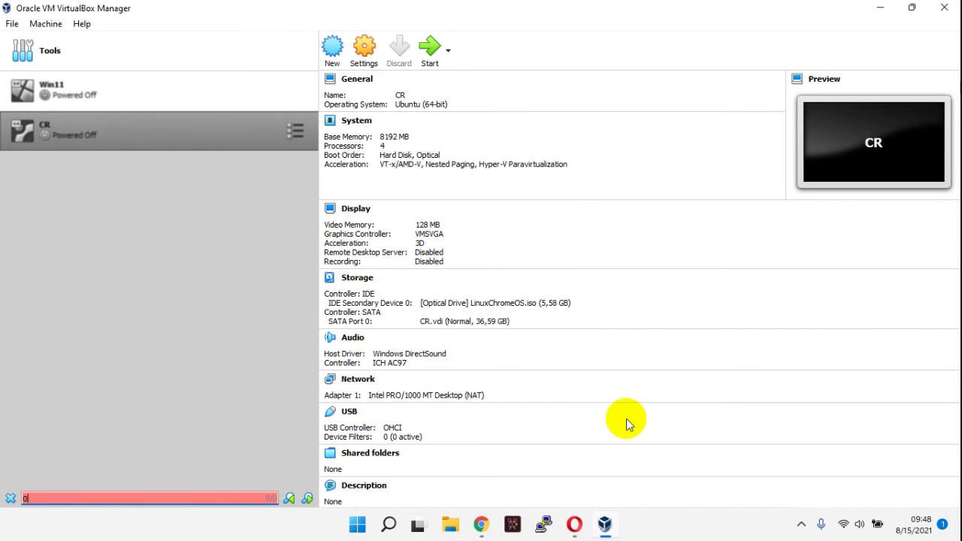
pyautogui.click(650, 529)
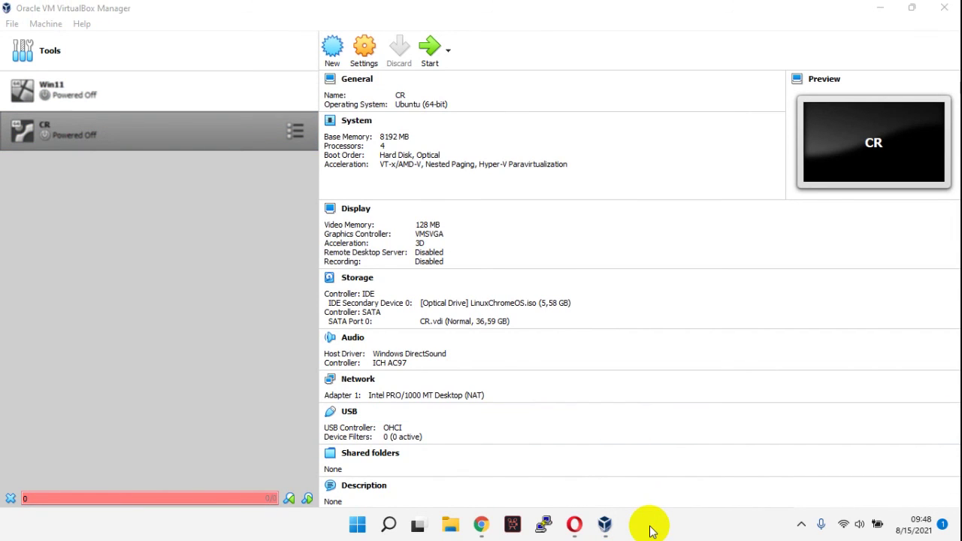